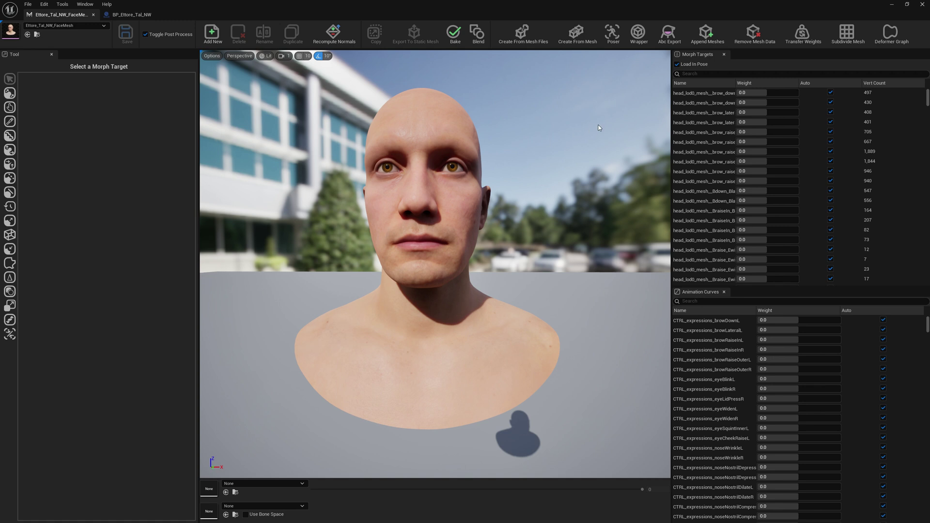
- Open the face mesh in Poser and view the bearded head up close in the BP_Ettore_Tal_NW blueprint viewport
{"action": "left_click", "coordinate": [612, 34]}
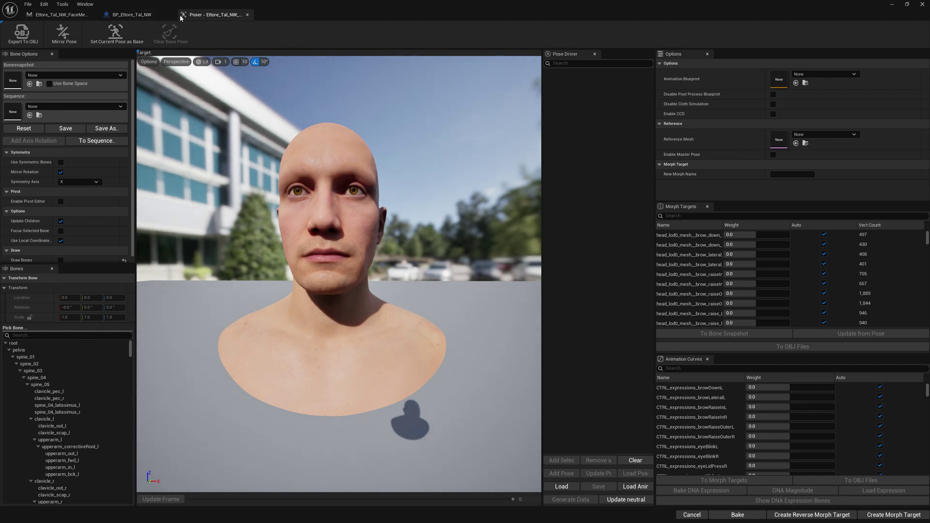
{"action": "left_click", "coordinate": [128, 17]}
{"action": "left_click", "coordinate": [170, 42]}
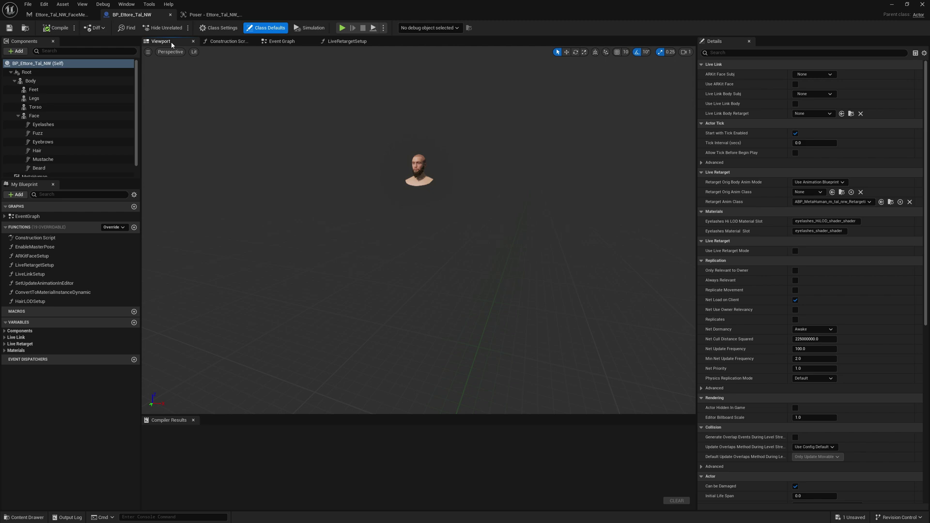
{"action": "scroll", "coordinate": [420, 144], "scroll_direction": "up", "scroll_amount": 5}
{"action": "right_click_drag", "start_coordinate": [420, 143], "coordinate": [420, 48]}
{"action": "mouse_move", "coordinate": [451, 145]}
{"action": "right_mouse_down"}
{"action": "mouse_move", "coordinate": [450, 221]}
{"action": "mouse_move", "coordinate": [454, 127]}
{"action": "right_mouse_up"}
{"action": "scroll", "coordinate": [450, 145], "scroll_direction": "up", "scroll_amount": 4}
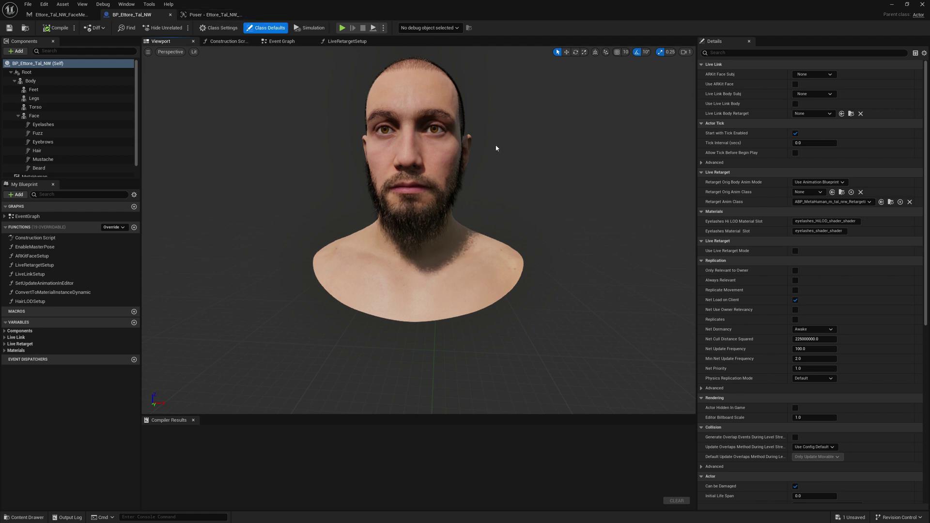
- Set the Beast morph target's weight to 1.0 in Poser and view the deformed head at an angle
{"action": "left_click", "coordinate": [213, 14]}
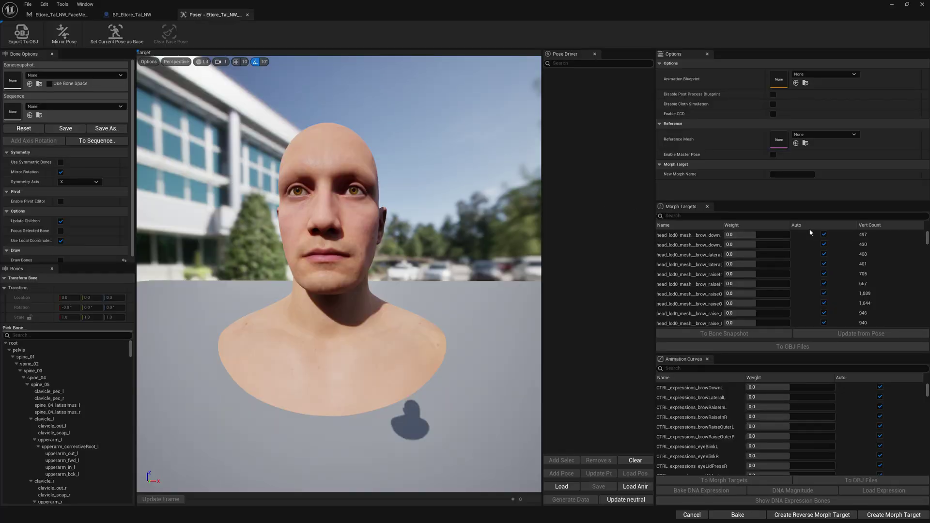
{"action": "left_click_drag", "start_coordinate": [927, 238], "coordinate": [927, 323]}
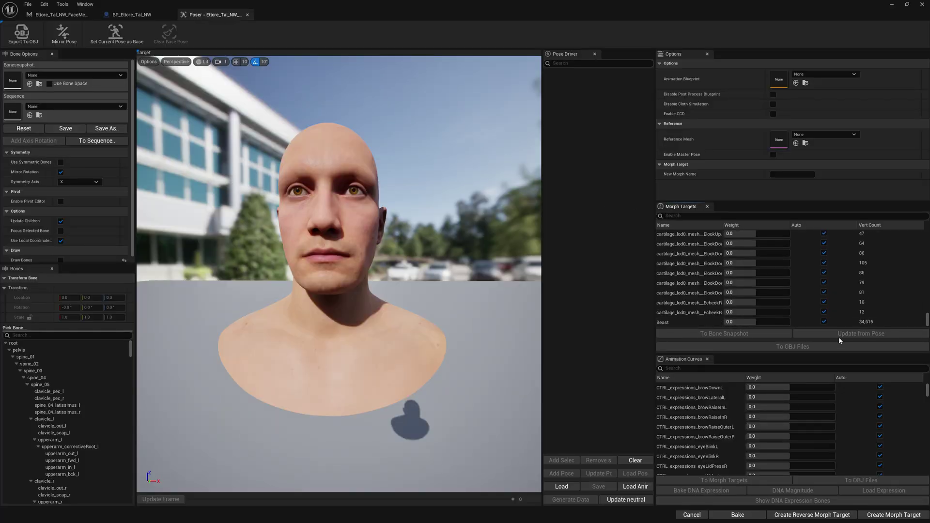
{"action": "left_click_drag", "start_coordinate": [743, 322], "coordinate": [789, 322]}
{"action": "left_click_drag", "start_coordinate": [491, 300], "coordinate": [440, 280], "text": "alt"}
- Create a bone snapshot from the Beast morph target with the existing settings and save it as BoneSnapshot_123
{"action": "left_click", "coordinate": [693, 322]}
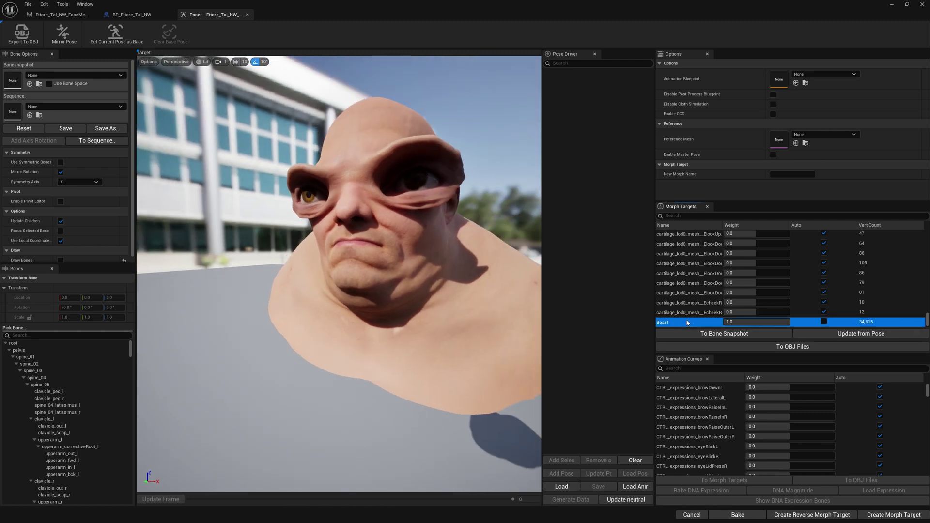
{"action": "left_click", "coordinate": [717, 335]}
{"action": "left_click", "coordinate": [557, 341]}
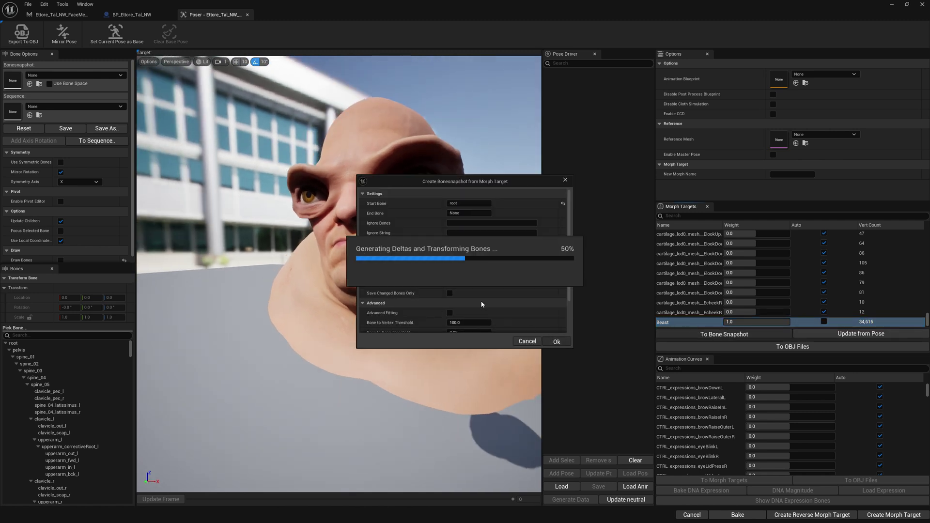
{"action": "key", "text": "End"}
{"action": "type", "text": "123"}
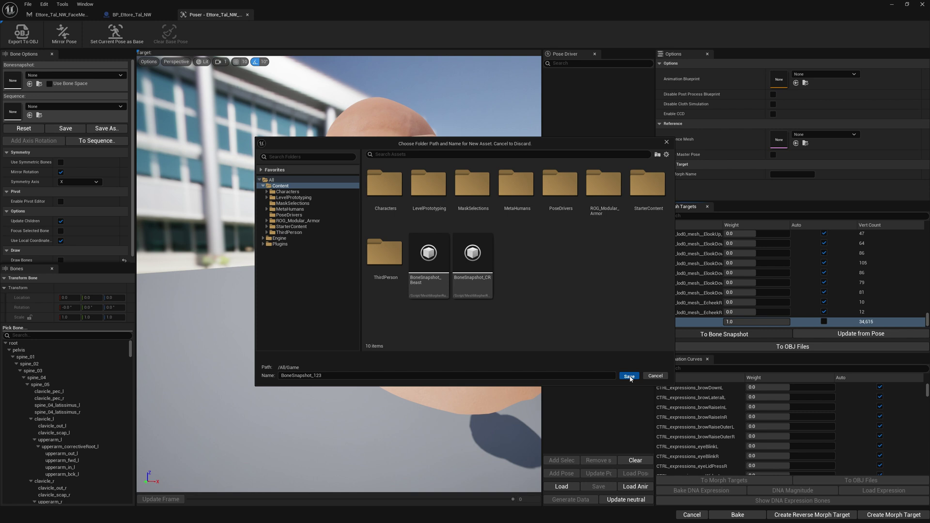
{"action": "left_click", "coordinate": [629, 376]}
{"action": "left_click", "coordinate": [512, 277]}
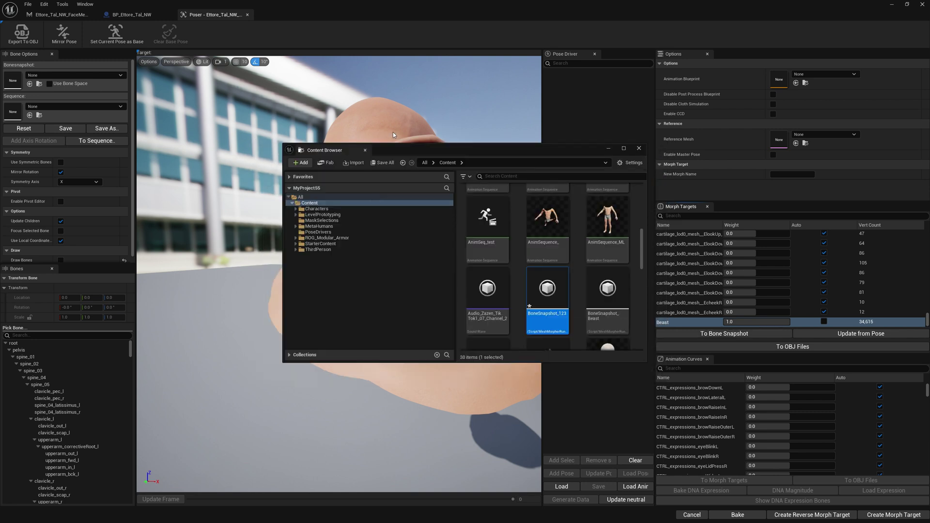
- Assign BoneSnapshot_123 as the bone snapshot and update the Beast morph target from the resulting pose
{"action": "left_click", "coordinate": [30, 84]}
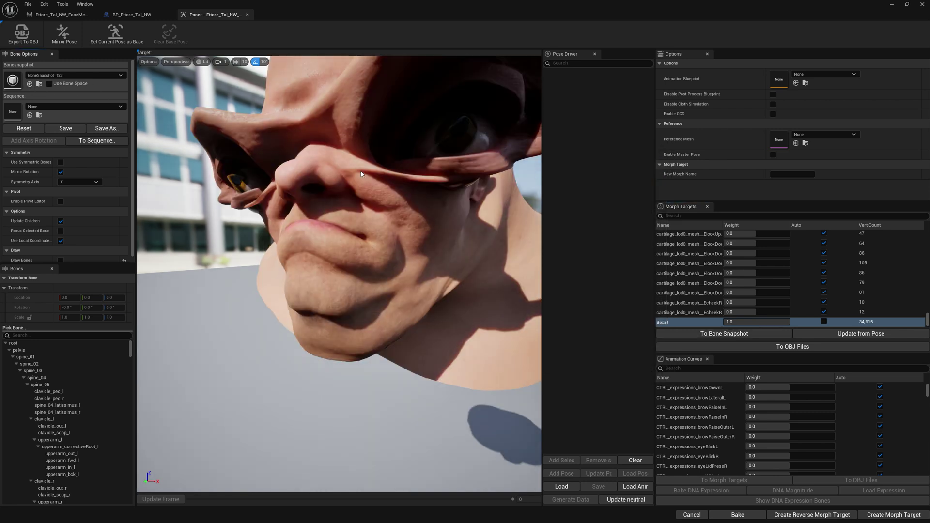
{"action": "left_click", "coordinate": [841, 334]}
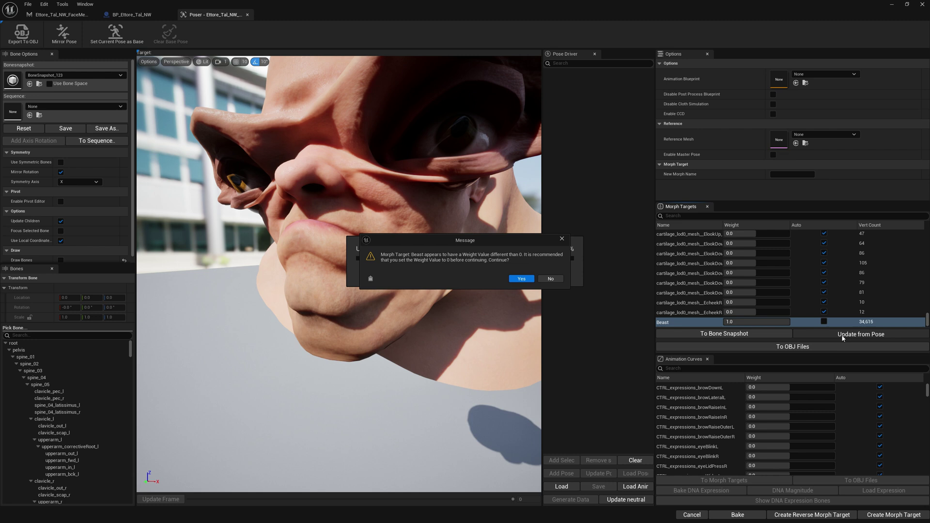
{"action": "left_click", "coordinate": [522, 279]}
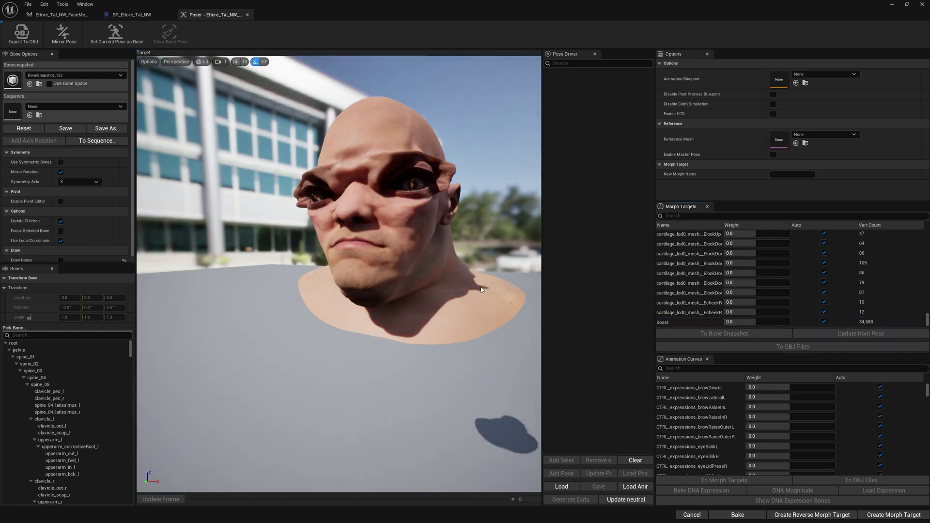
- Set the Beast weight to 1.0 and bake the skeleton with groom assets included and Orient Bones reset to its default list
{"action": "left_click_drag", "start_coordinate": [481, 289], "coordinate": [555, 291]}
{"action": "left_click_drag", "start_coordinate": [752, 322], "coordinate": [791, 322]}
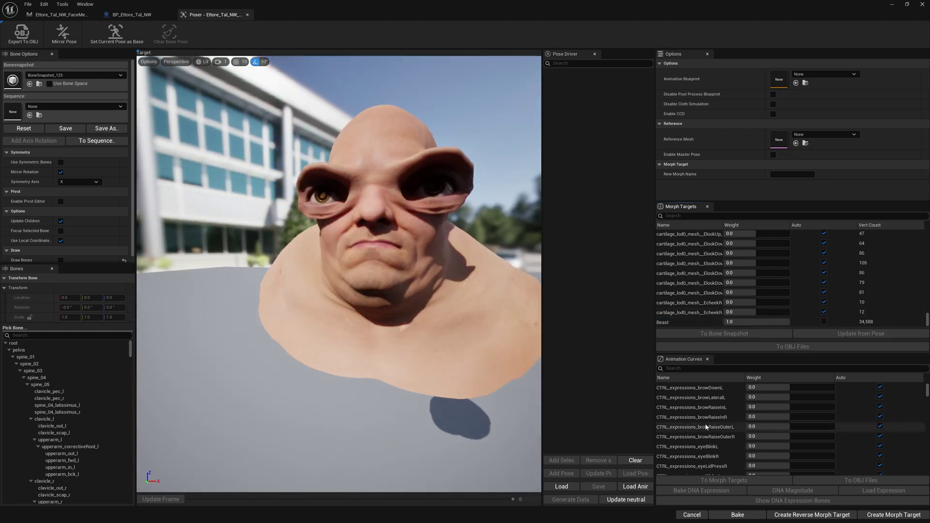
{"action": "left_click", "coordinate": [737, 517]}
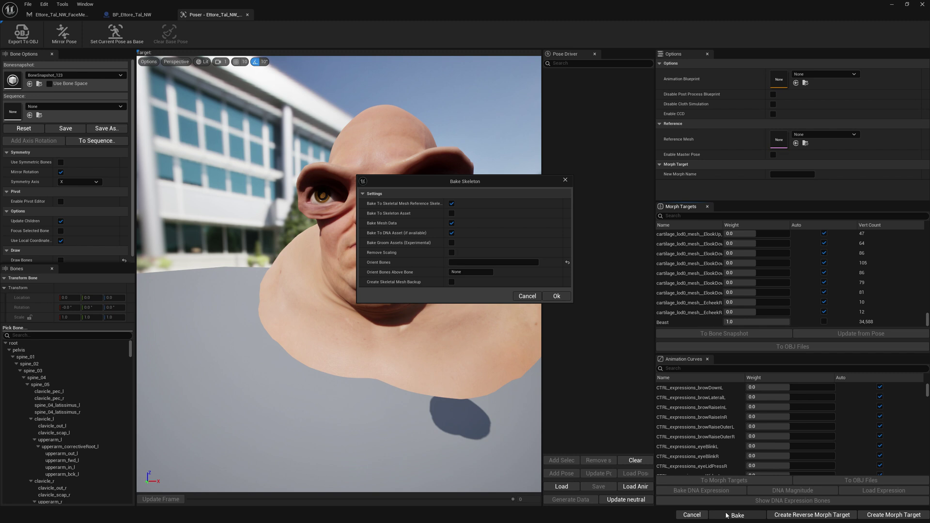
{"action": "left_click", "coordinate": [566, 262]}
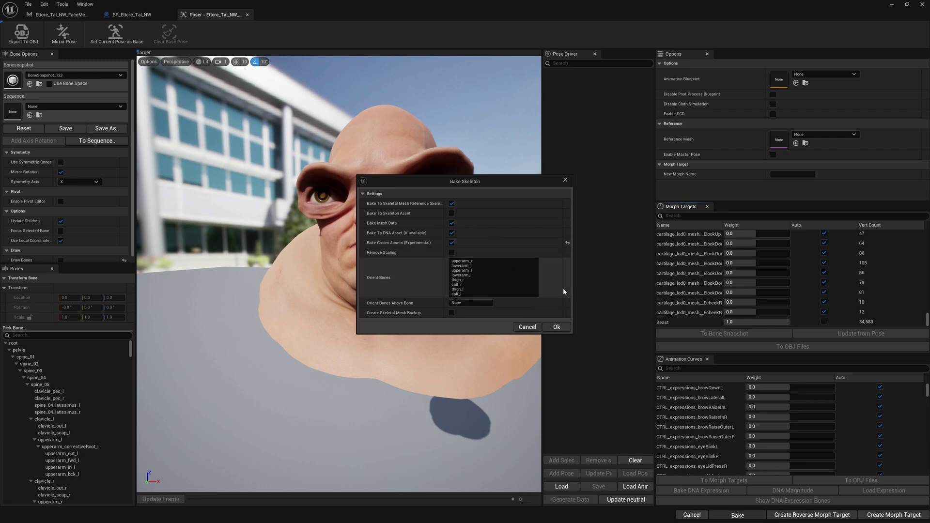
{"action": "left_click", "coordinate": [556, 327]}
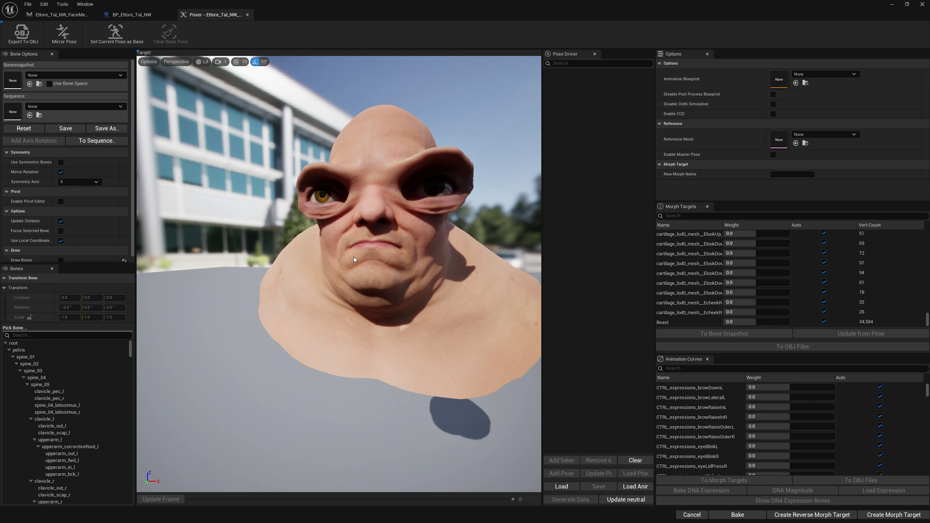
- Enable bone drawing in Poser and view the face bones on the baked head from the front
{"action": "left_click", "coordinate": [61, 260]}
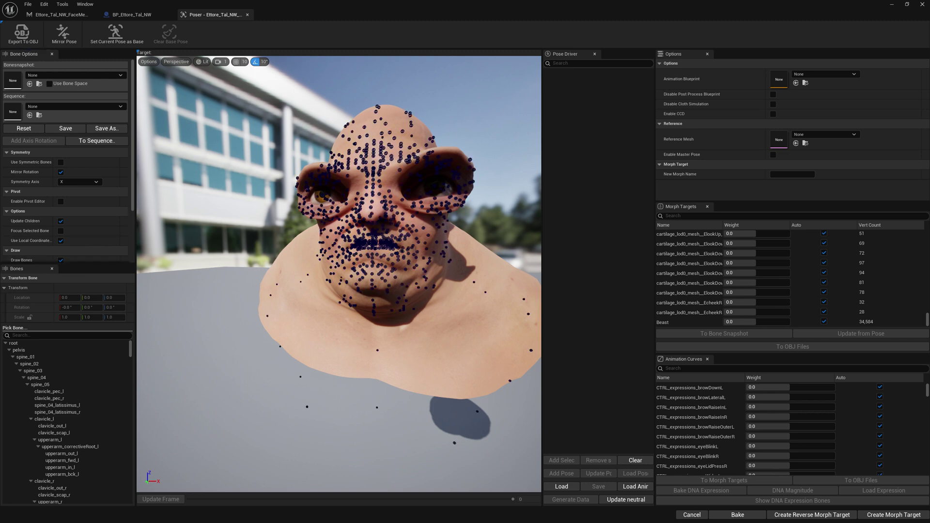
{"action": "right_click_drag", "start_coordinate": [339, 274], "coordinate": [379, 256]}
{"action": "key", "text": "a"}
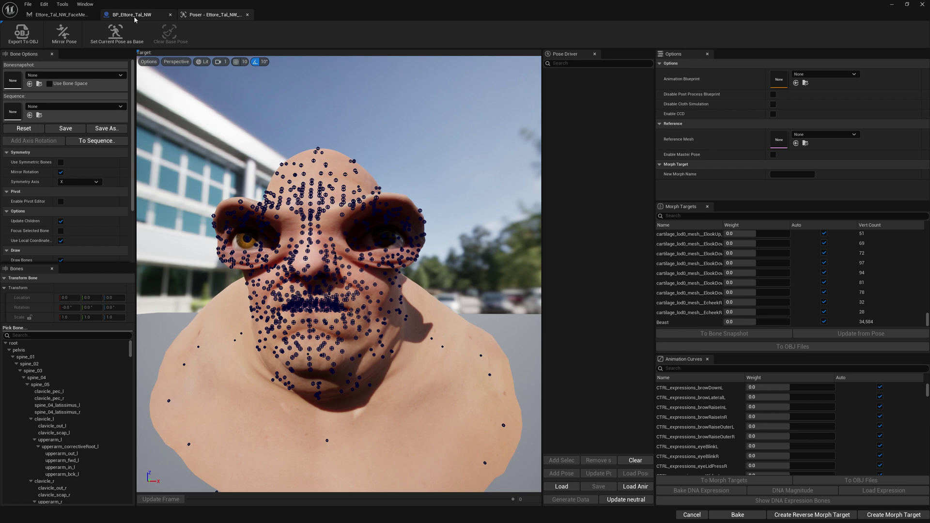
- Examine how the hair and beard fit the baked head in the BP_Ettore_Tal_NW blueprint viewport from several angles
{"action": "left_click", "coordinate": [131, 14]}
{"action": "right_click_drag", "start_coordinate": [574, 192], "coordinate": [465, 180]}
{"action": "key", "text": "a"}
{"action": "key", "text": "w"}
{"action": "scroll", "coordinate": [531, 201], "scroll_direction": "up", "scroll_amount": 3}
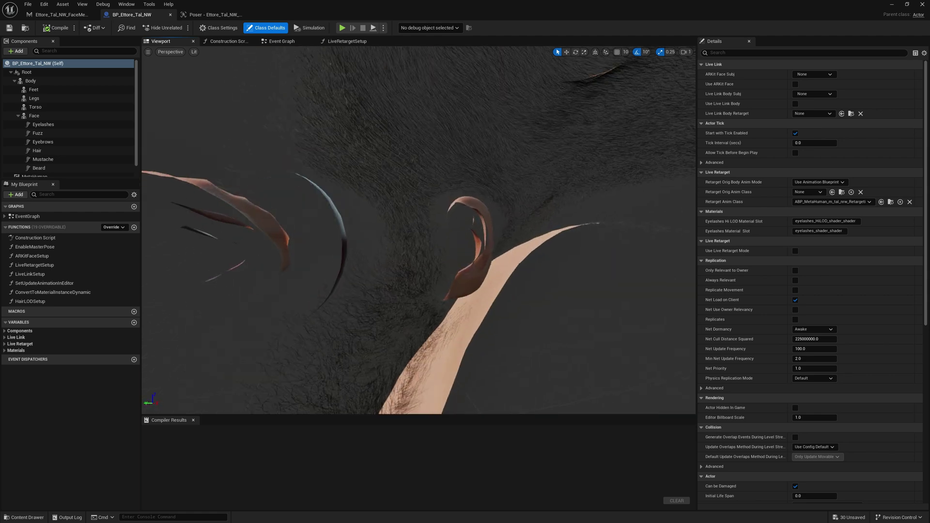
{"action": "scroll", "coordinate": [530, 201], "scroll_direction": "down", "scroll_amount": 8}
{"action": "scroll", "coordinate": [530, 201], "scroll_direction": "up", "scroll_amount": 7}
{"action": "scroll", "coordinate": [530, 201], "scroll_direction": "down", "scroll_amount": 8}
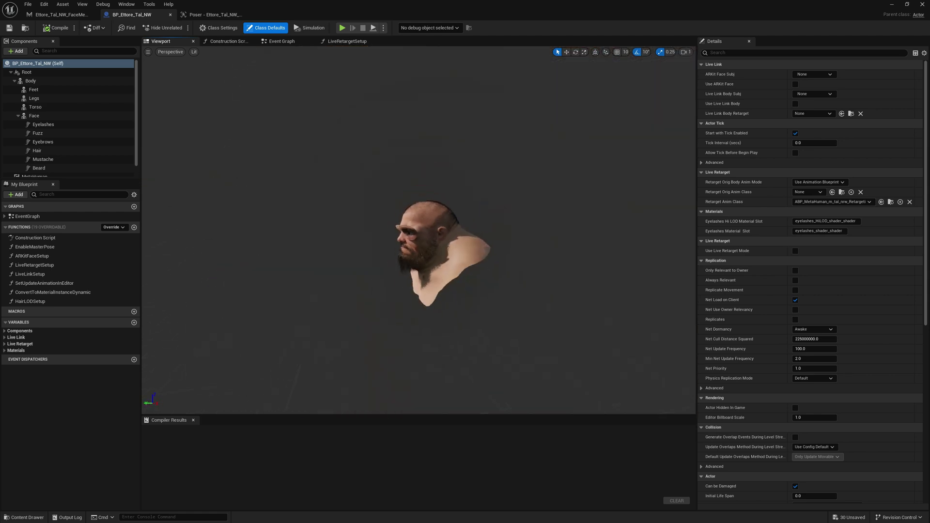
{"action": "scroll", "coordinate": [530, 201], "scroll_direction": "up", "scroll_amount": 4}
{"action": "left_click_drag", "start_coordinate": [530, 201], "coordinate": [673, 208], "text": "alt"}
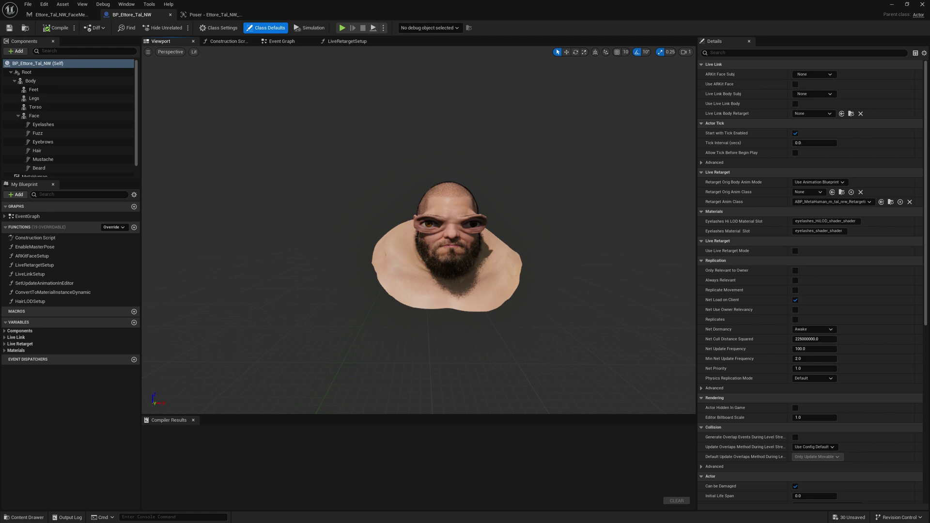
{"action": "right_click_drag", "start_coordinate": [673, 208], "coordinate": [691, 263], "text": "alt"}
{"action": "right_click_drag", "start_coordinate": [539, 157], "coordinate": [642, 154]}
- Lower the blueprint viewport's camera speed to 0.1 and frame the bearded face in a front close-up
{"action": "left_click", "coordinate": [685, 52]}
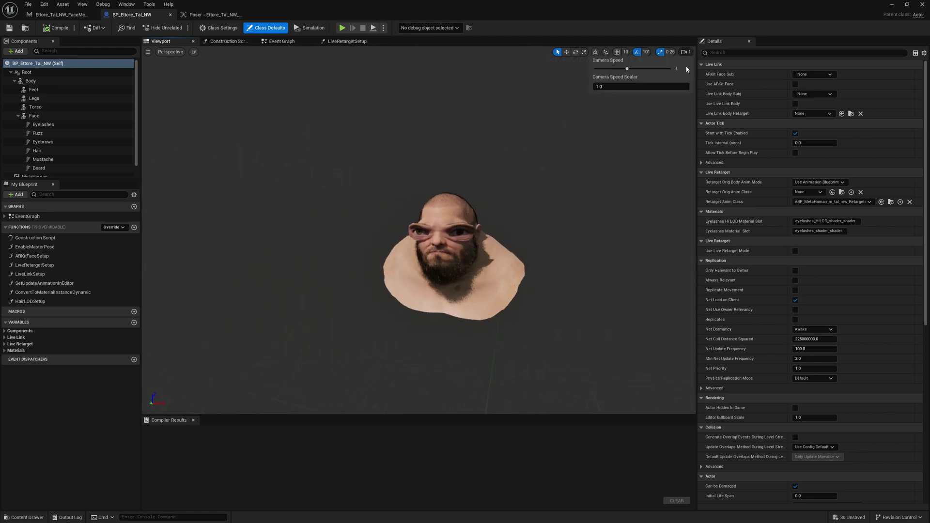
{"action": "left_click", "coordinate": [606, 69]}
{"action": "key", "text": "w"}
{"action": "mouse_move", "coordinate": [591, 107]}
{"action": "right_mouse_down"}
{"action": "mouse_move", "coordinate": [565, 114]}
{"action": "mouse_move", "coordinate": [600, 116]}
{"action": "mouse_move", "coordinate": [584, 117]}
{"action": "right_mouse_up"}
{"action": "key", "text": "s"}
{"action": "key", "text": "a"}
{"action": "key", "text": "w"}
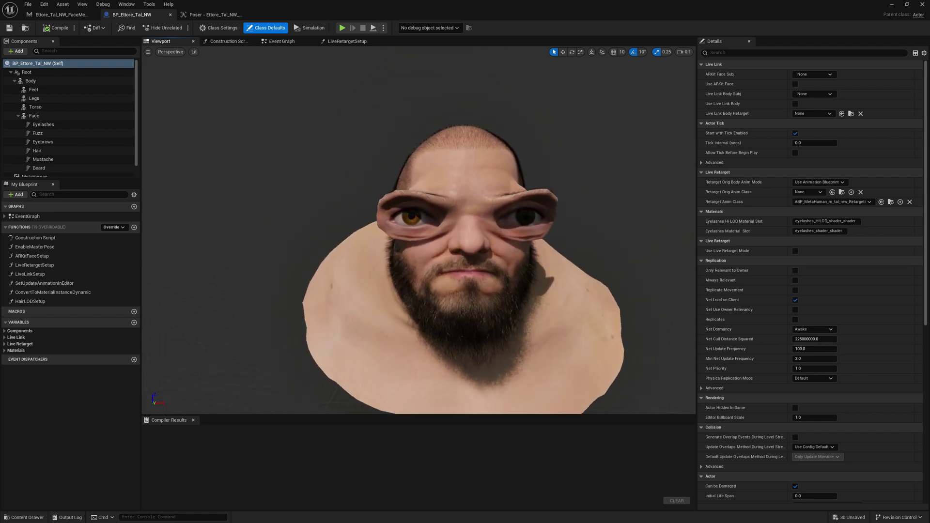
{"action": "scroll", "coordinate": [87, 140], "scroll_direction": "down", "scroll_amount": 1}
- Preview the lower detail levels by setting the LODSync component's Forced LOD to 3, 4 and 5
{"action": "left_click", "coordinate": [58, 172]}
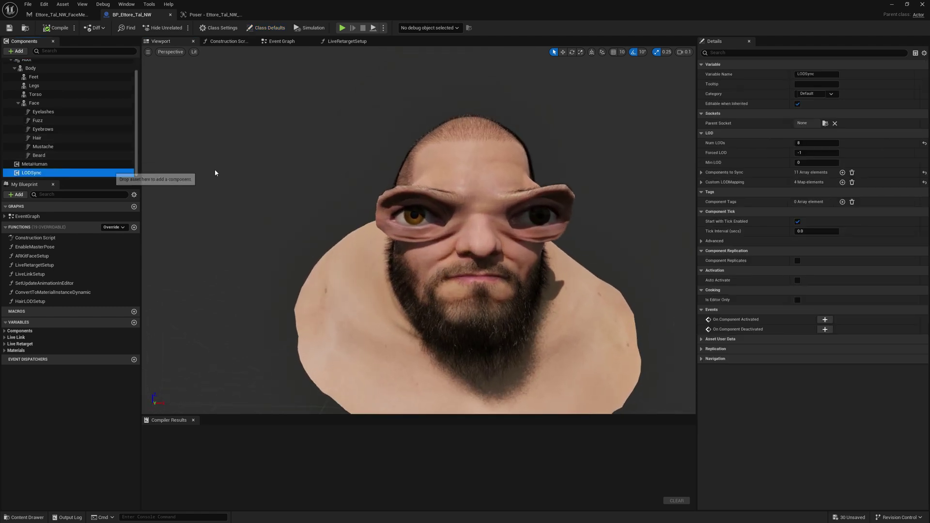
{"action": "left_click", "coordinate": [814, 153]}
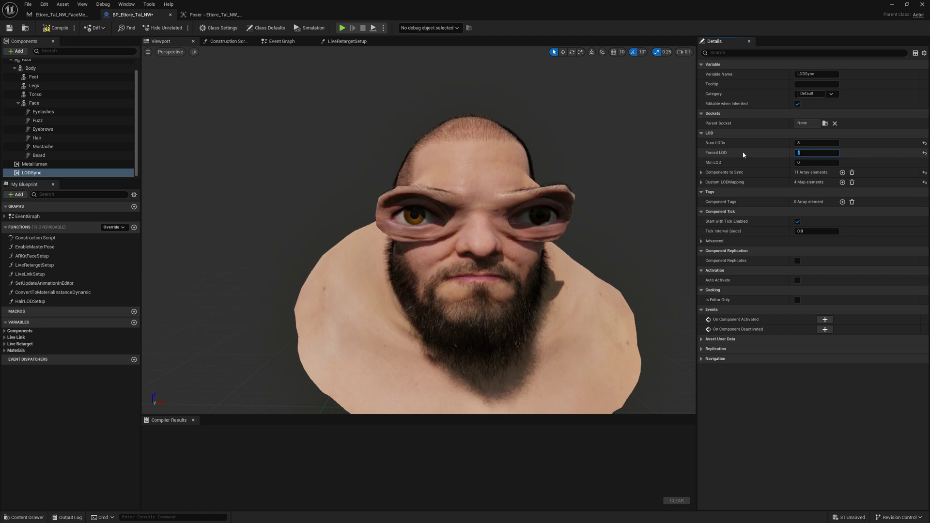
{"action": "key", "text": "Return"}
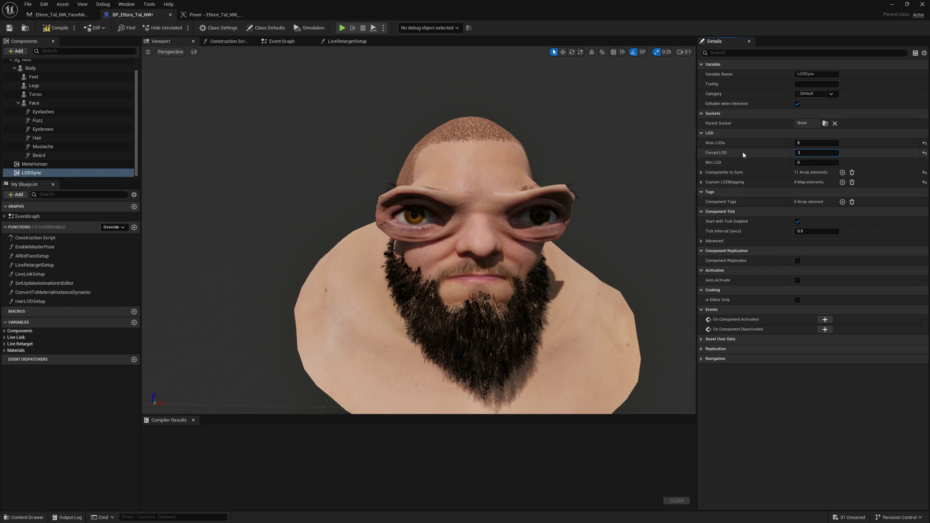
{"action": "type", "text": "3"}
{"action": "key", "text": "Return"}
{"action": "type", "text": "4"}
{"action": "key", "text": "Return"}
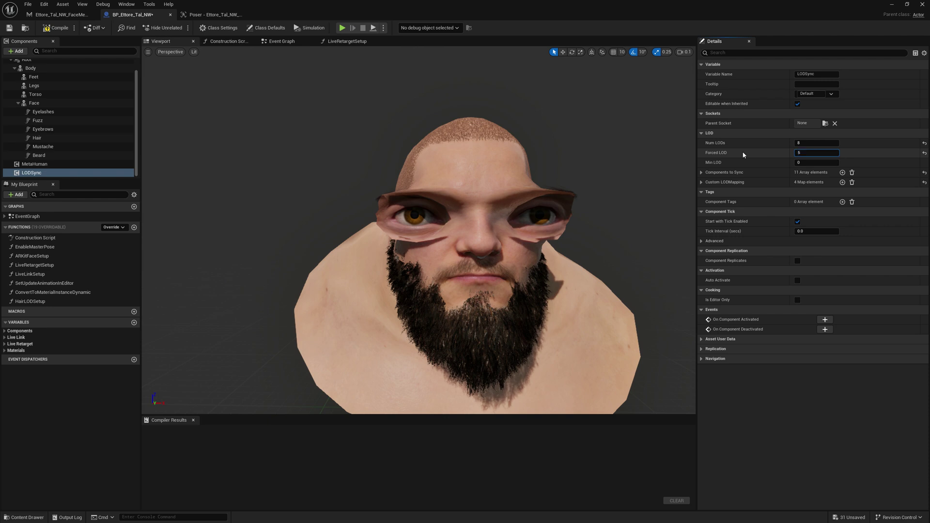
{"action": "key", "text": "Return"}
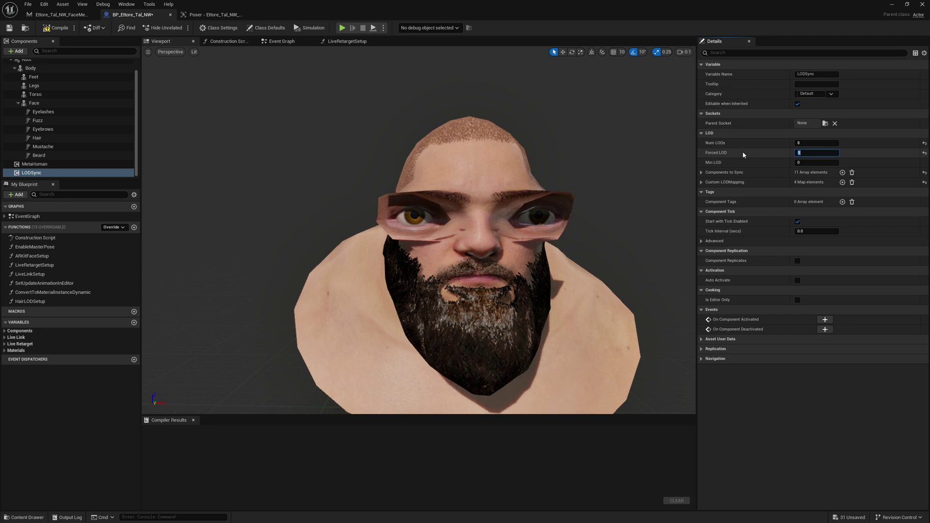
- Set the Forced LOD to 6 and 7, and inspect the head and beard cards from other angles
{"action": "type", "text": "6"}
{"action": "key", "text": "Return"}
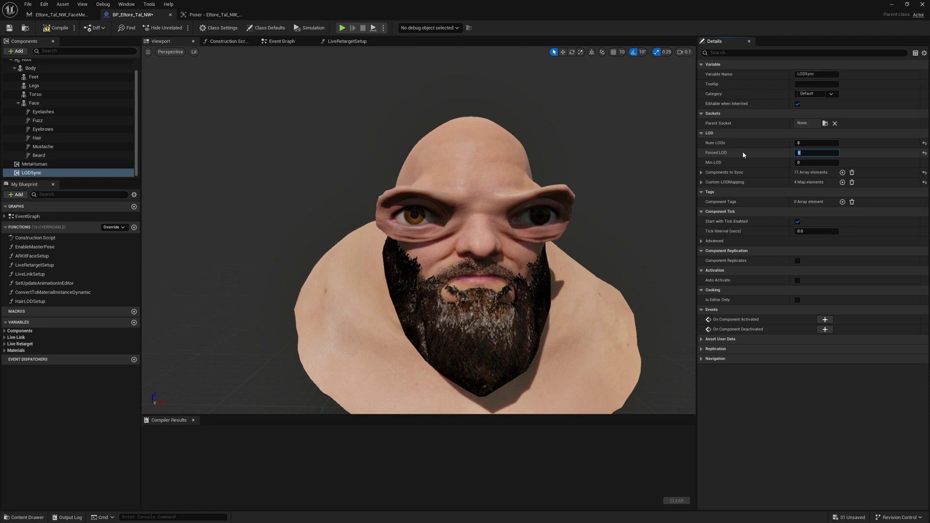
{"action": "type", "text": "7"}
{"action": "key", "text": "Return"}
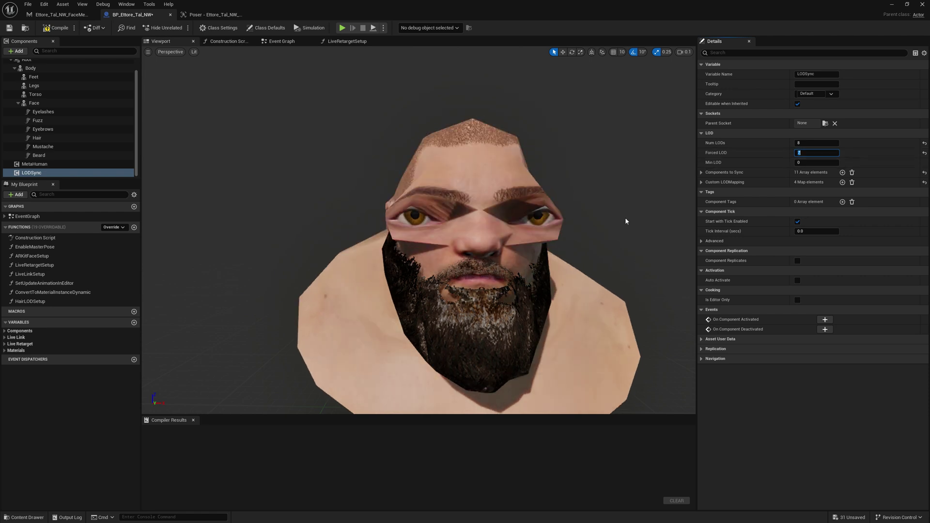
{"action": "key", "text": "d"}
{"action": "right_click_drag", "start_coordinate": [624, 218], "coordinate": [484, 220]}
{"action": "left_click_drag", "start_coordinate": [484, 221], "coordinate": [663, 220], "text": "alt"}
{"action": "right_click_drag", "start_coordinate": [484, 220], "coordinate": [436, 227], "text": "alt"}
{"action": "left_click_drag", "start_coordinate": [295, 288], "coordinate": [650, 223]}
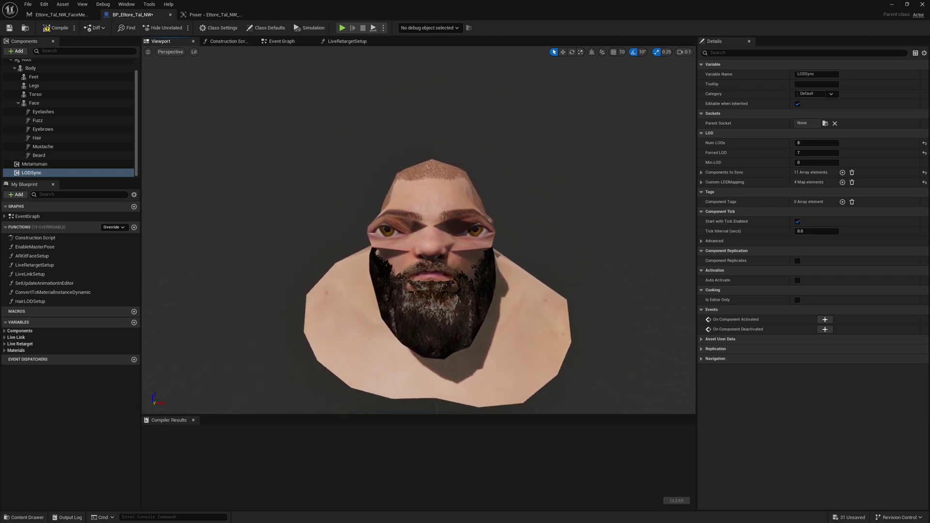
- Set the LODSync component's Forced LOD to 0 and view the full-detail head from the side
{"action": "left_click", "coordinate": [824, 153]}
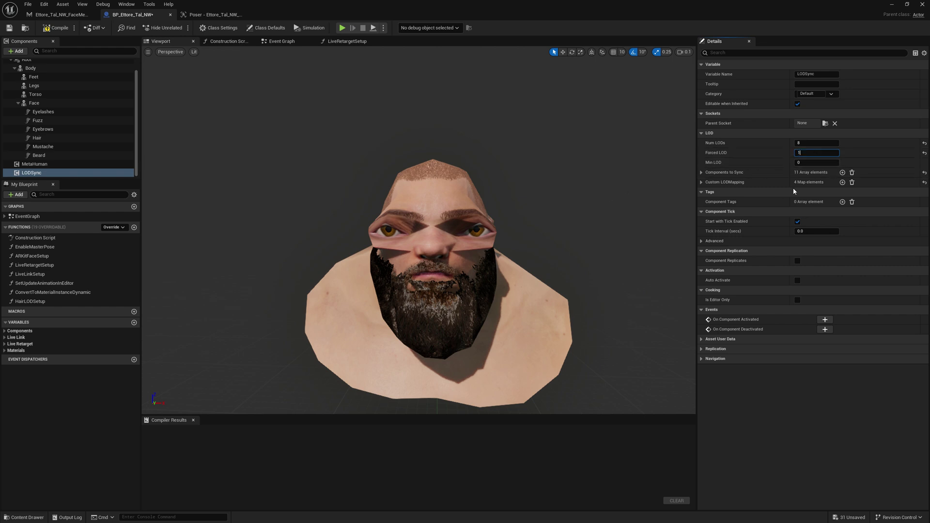
{"action": "type", "text": "0"}
{"action": "key", "text": "Return"}
{"action": "left_click_drag", "start_coordinate": [624, 250], "coordinate": [520, 248]}
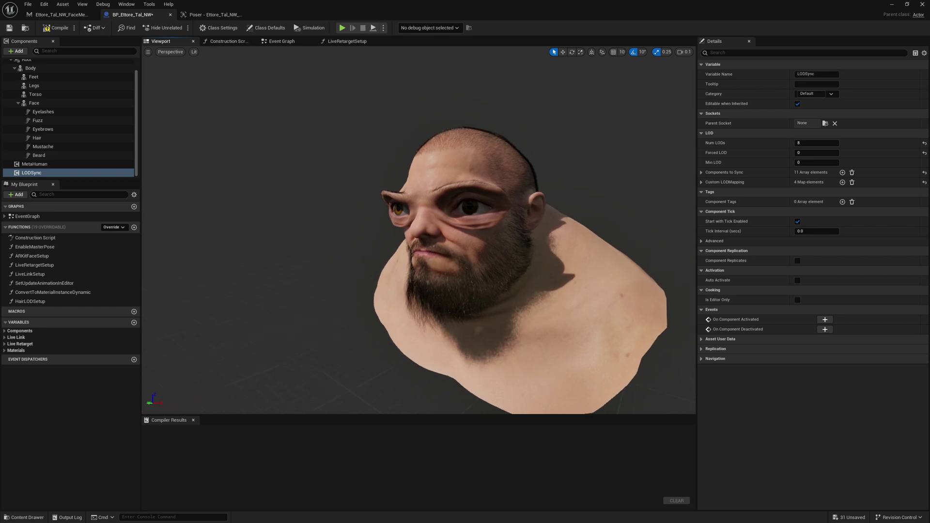